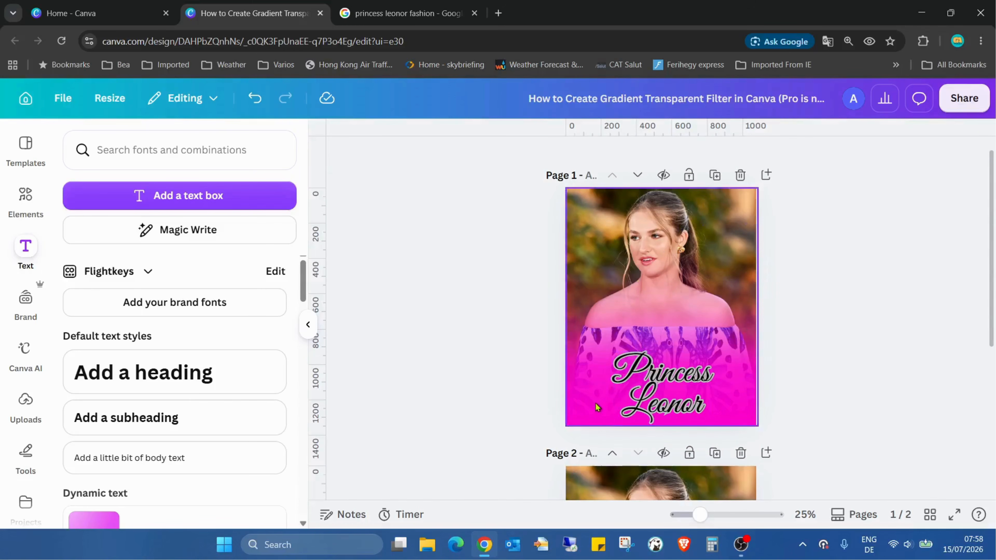
# - Add a rectangle over the photo on page 2 and stretch it to cover the whole page
pyautogui.scroll(-5, 913, 239)
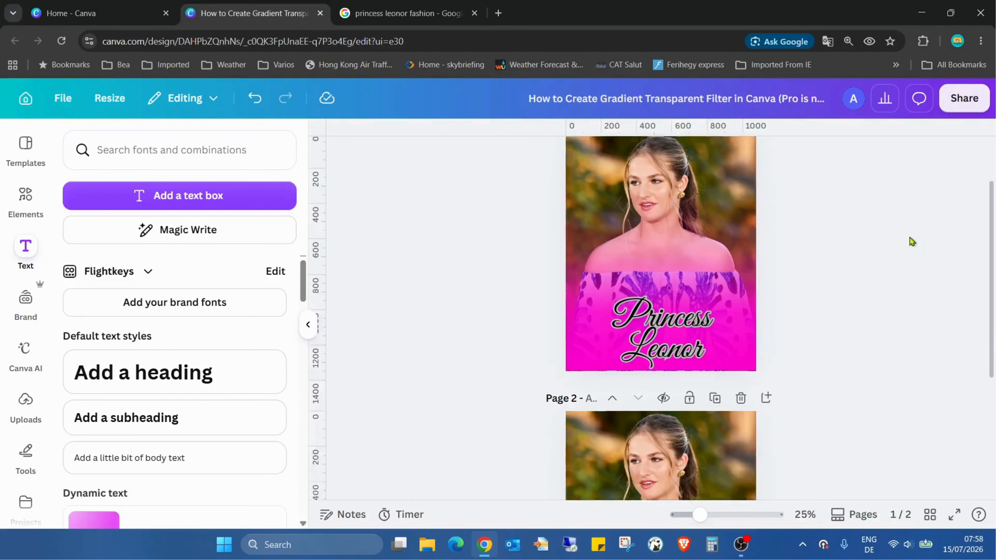
pyautogui.click(615, 289)
pyautogui.press('r')
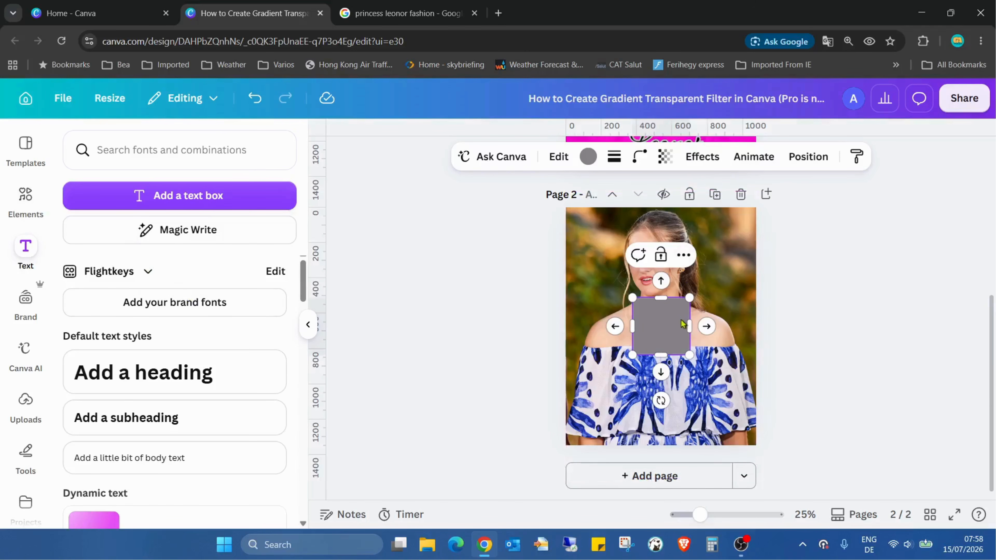
pyautogui.moveTo(657, 296); pyautogui.dragTo(655, 207)
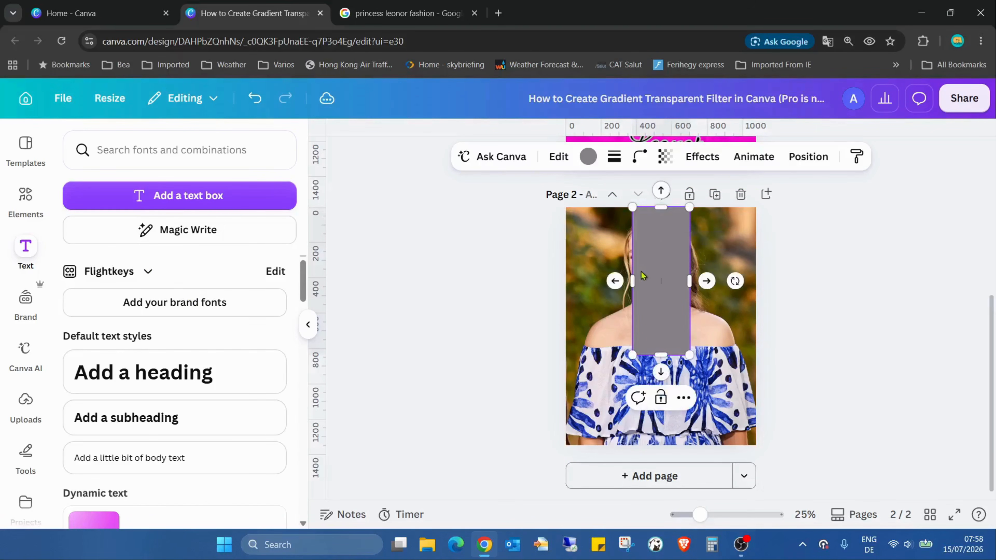
pyautogui.moveTo(633, 277); pyautogui.dragTo(562, 279)
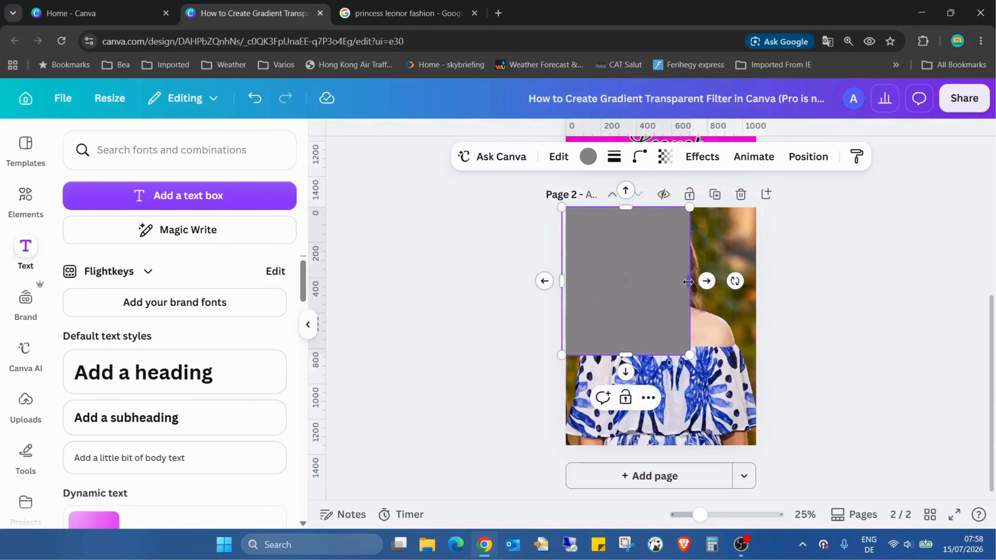
pyautogui.moveTo(689, 281); pyautogui.dragTo(758, 283)
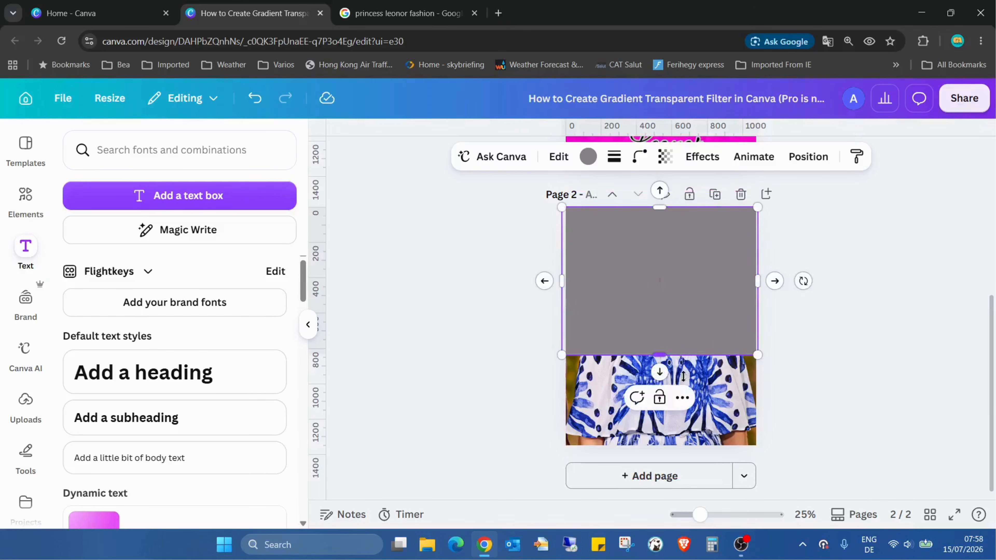
pyautogui.moveTo(684, 354); pyautogui.dragTo(697, 447)
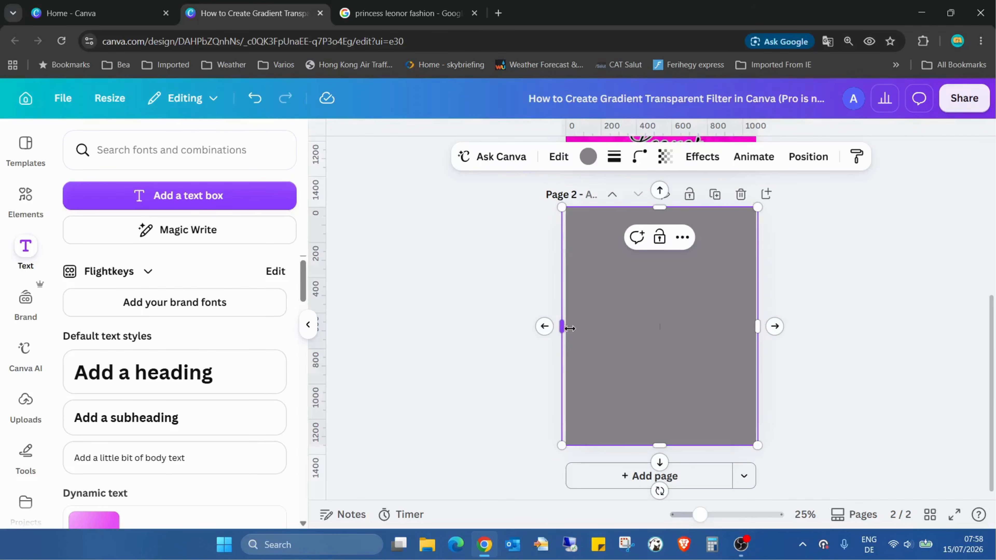
pyautogui.moveTo(569, 328)
pyautogui.mouseDown()
pyautogui.moveTo(581, 328)
pyautogui.moveTo(566, 328)
pyautogui.mouseUp()
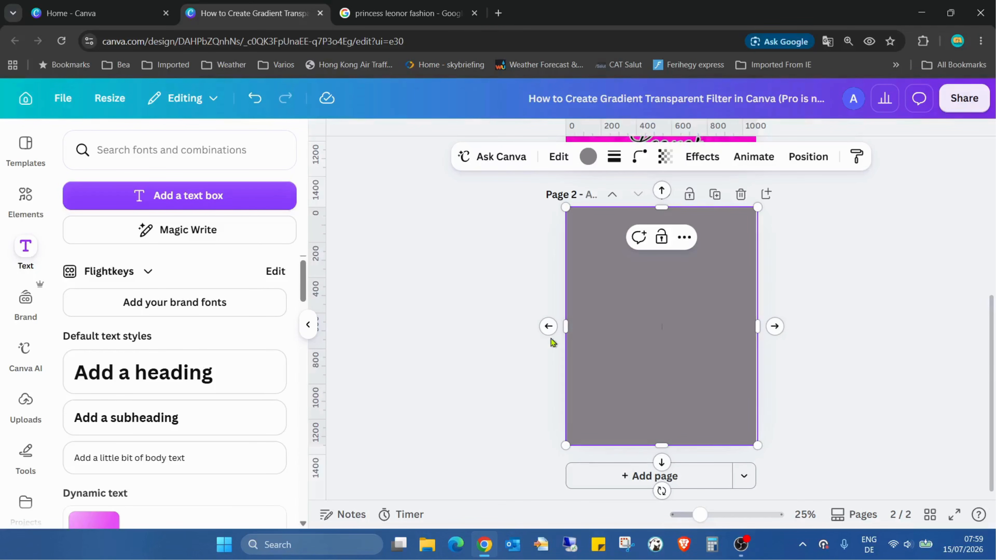
# - Give the rectangle a gradient fill and set its second colour to pink #FB2DC1
pyautogui.click(592, 159)
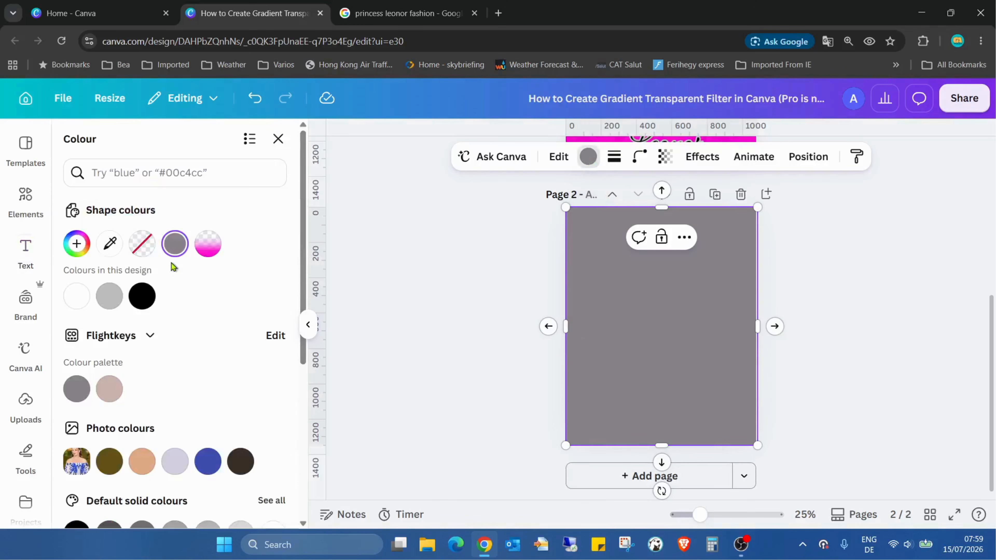
pyautogui.click(76, 245)
pyautogui.click(242, 283)
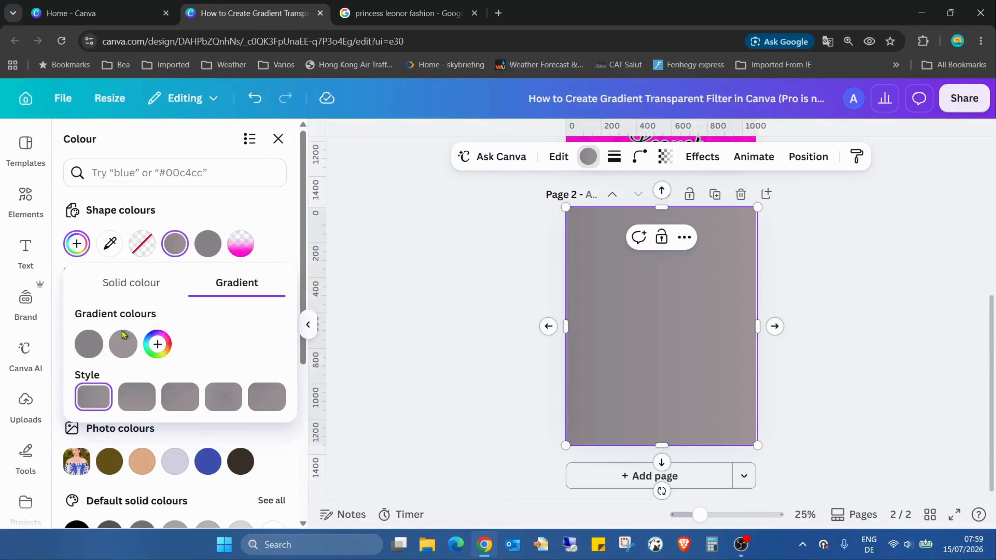
pyautogui.click(122, 342)
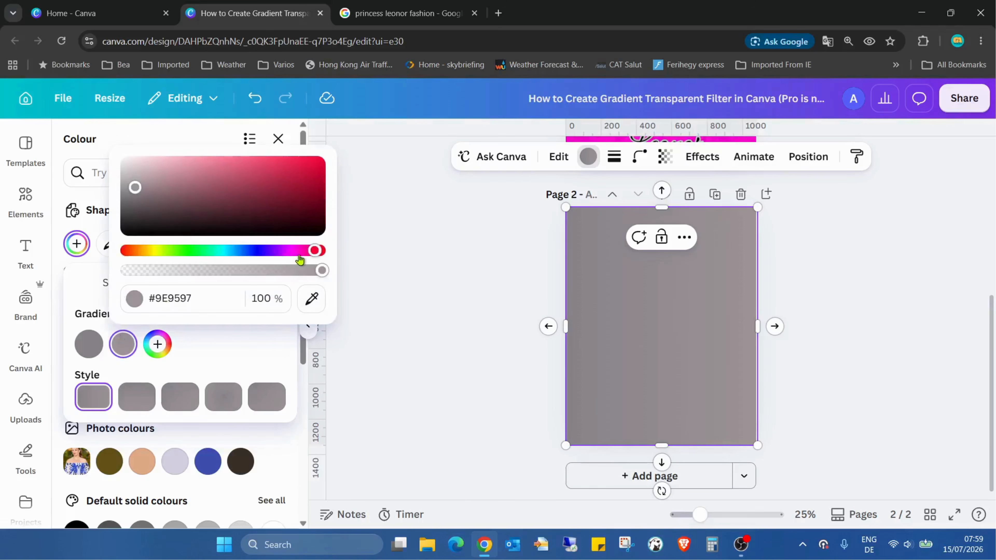
pyautogui.moveTo(312, 251)
pyautogui.mouseDown()
pyautogui.moveTo(285, 251)
pyautogui.moveTo(298, 251)
pyautogui.mouseUp()
pyautogui.moveTo(145, 191); pyautogui.dragTo(286, 161)
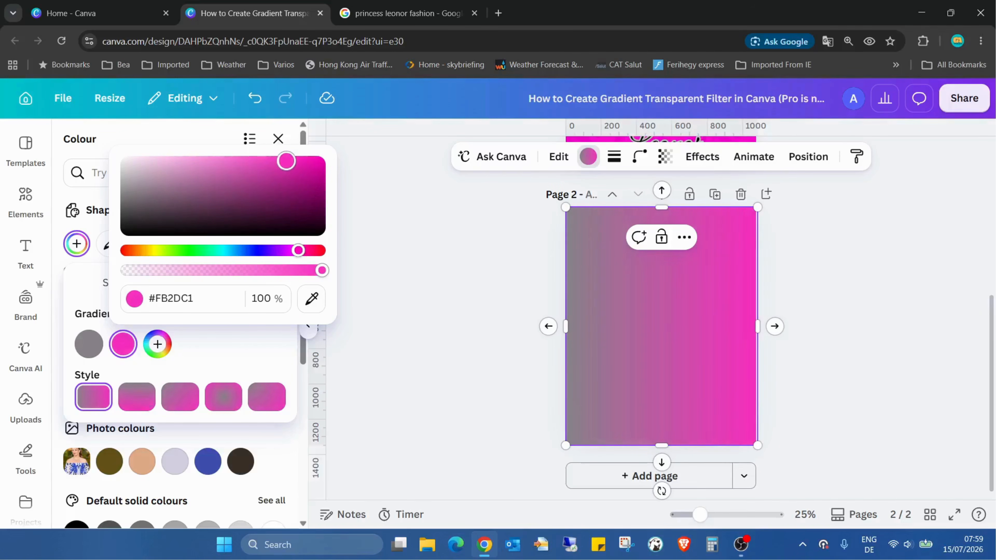
# - Try the available gradient styles on the rectangle and apply the one running from top to bottom
pyautogui.click(128, 404)
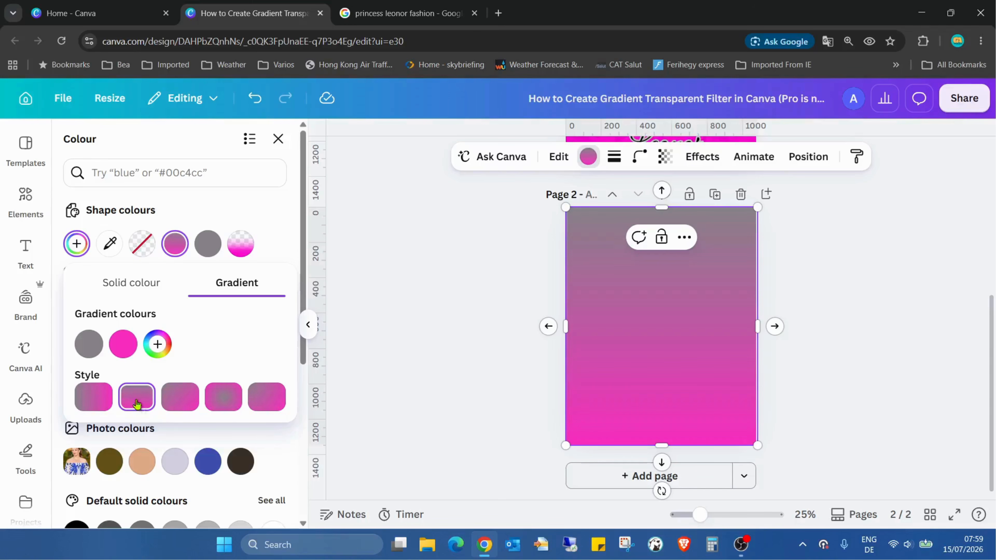
pyautogui.click(180, 397)
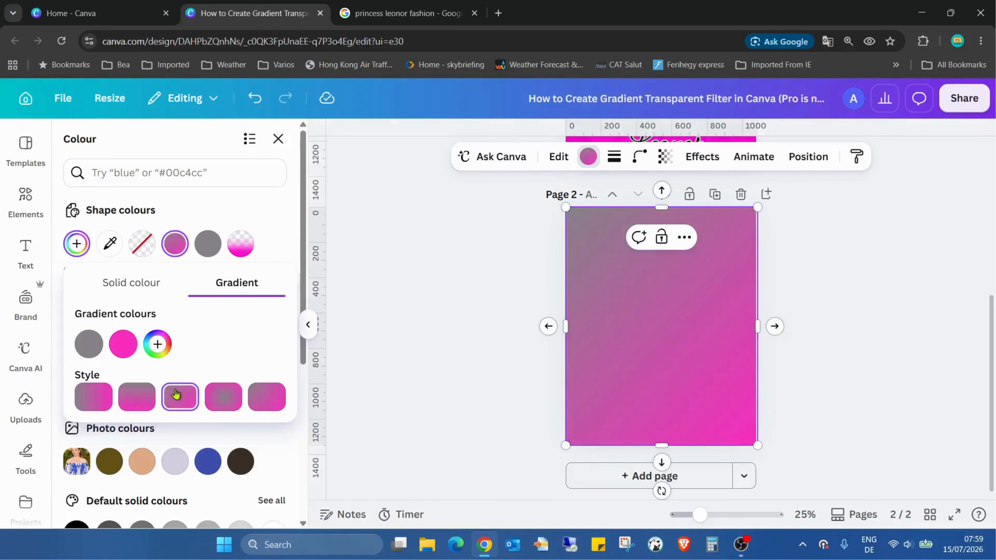
pyautogui.click(223, 397)
pyautogui.click(274, 398)
pyautogui.click(136, 401)
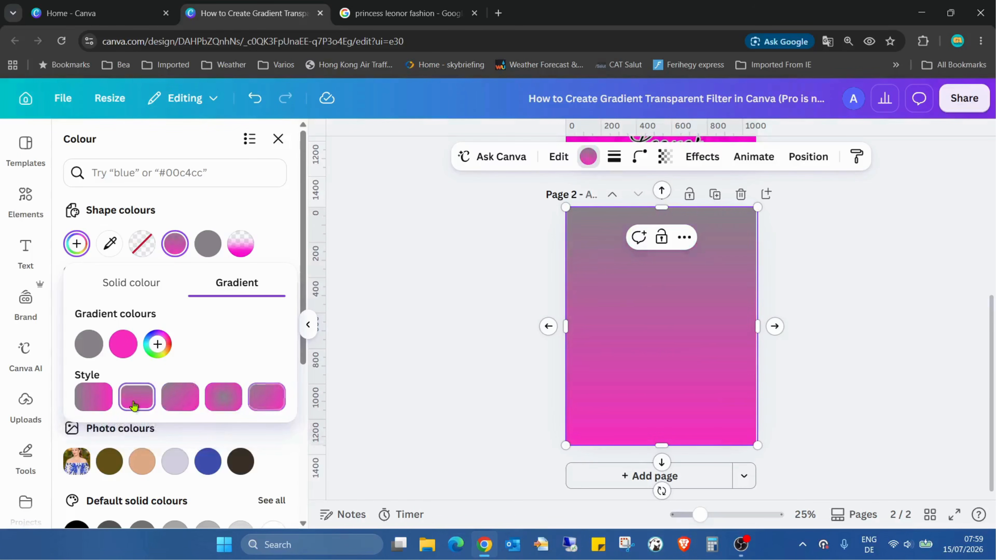
# - Add three more #FB2DC1 pink colour stops to the gradient, making five gradient colours
pyautogui.click(158, 344)
pyautogui.click(190, 344)
pyautogui.click(226, 344)
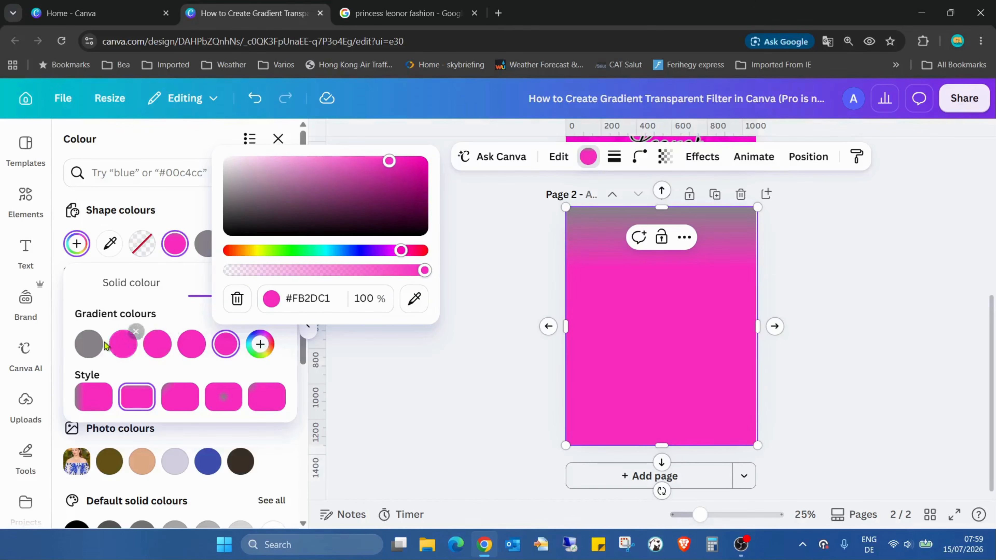
# - Set the opacity of the first four gradient colours to 0%, 7%, 29% and 78%, in order
pyautogui.click(87, 345)
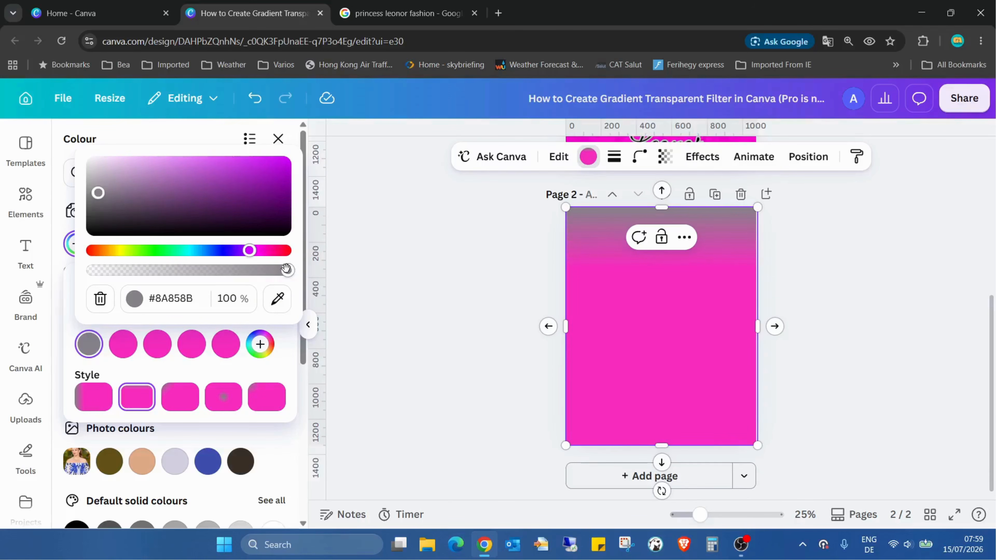
pyautogui.moveTo(288, 270); pyautogui.dragTo(125, 275)
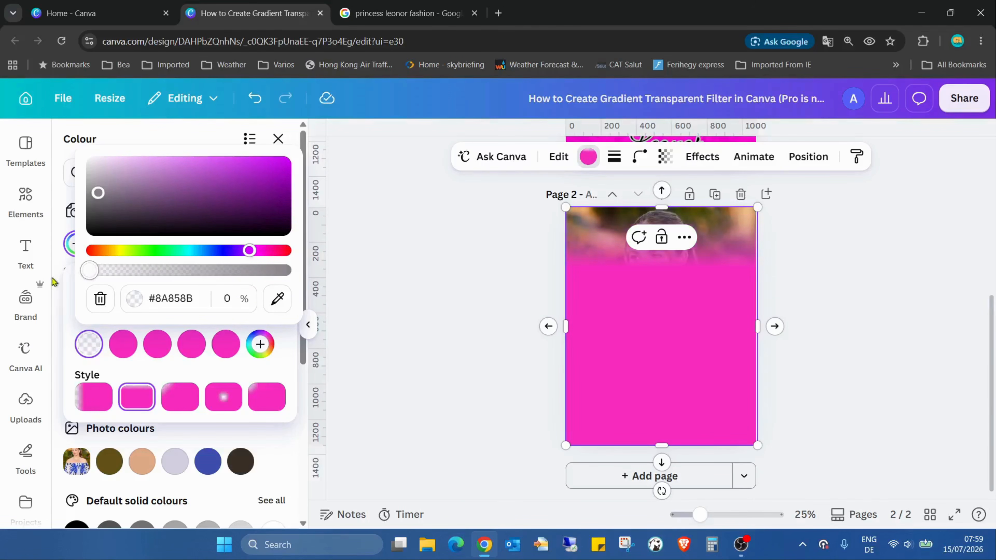
pyautogui.click(122, 344)
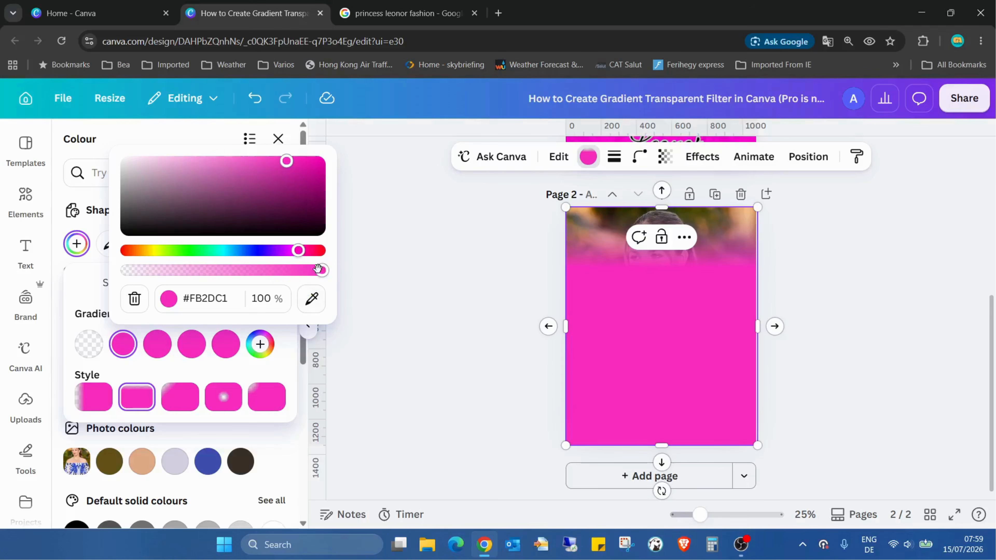
pyautogui.moveTo(317, 271); pyautogui.dragTo(137, 279)
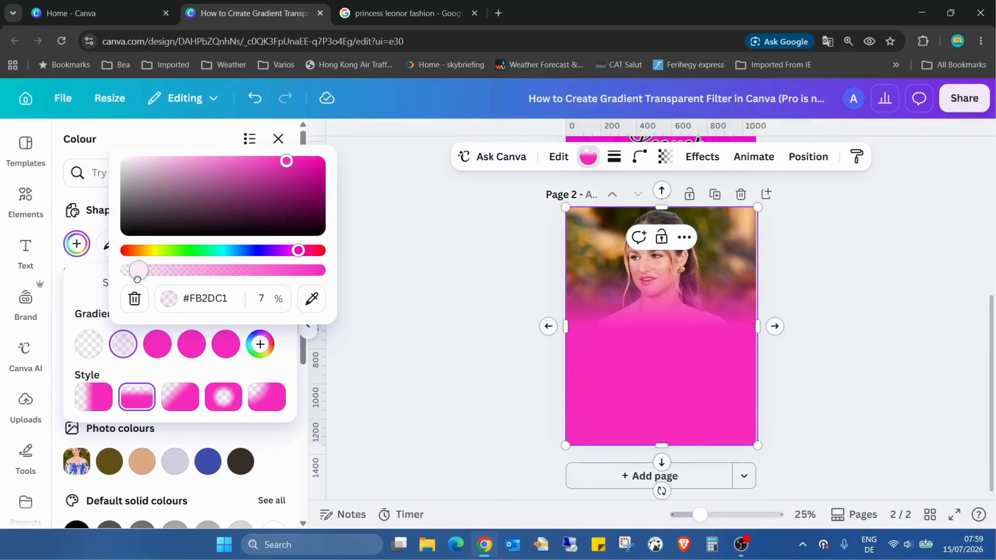
pyautogui.click(158, 348)
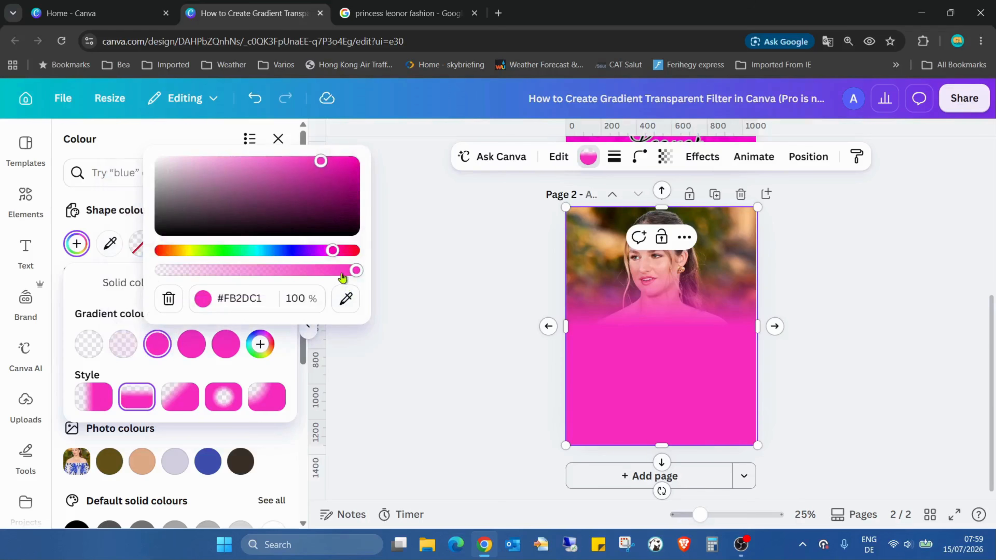
pyautogui.moveTo(342, 278); pyautogui.dragTo(216, 269)
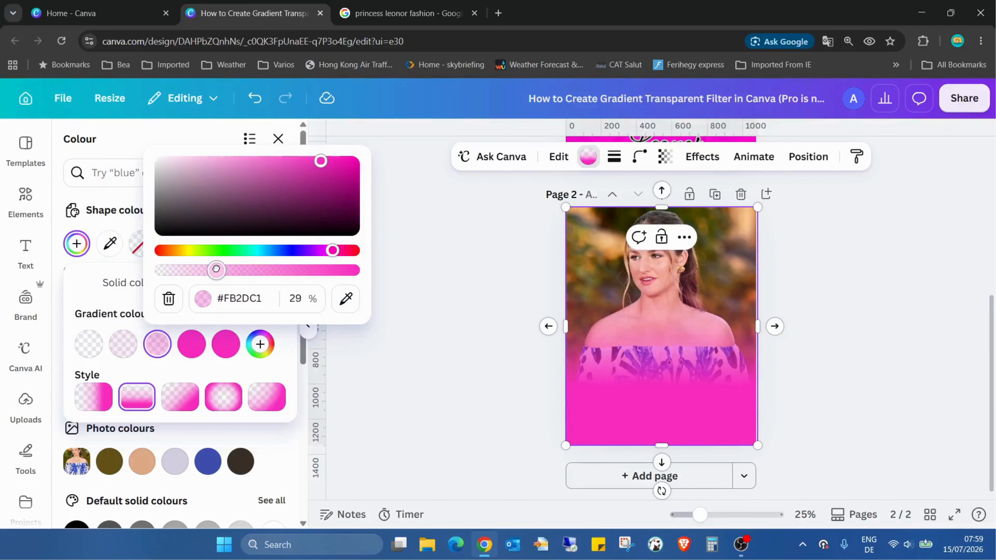
pyautogui.click(192, 345)
pyautogui.moveTo(387, 270); pyautogui.dragTo(346, 271)
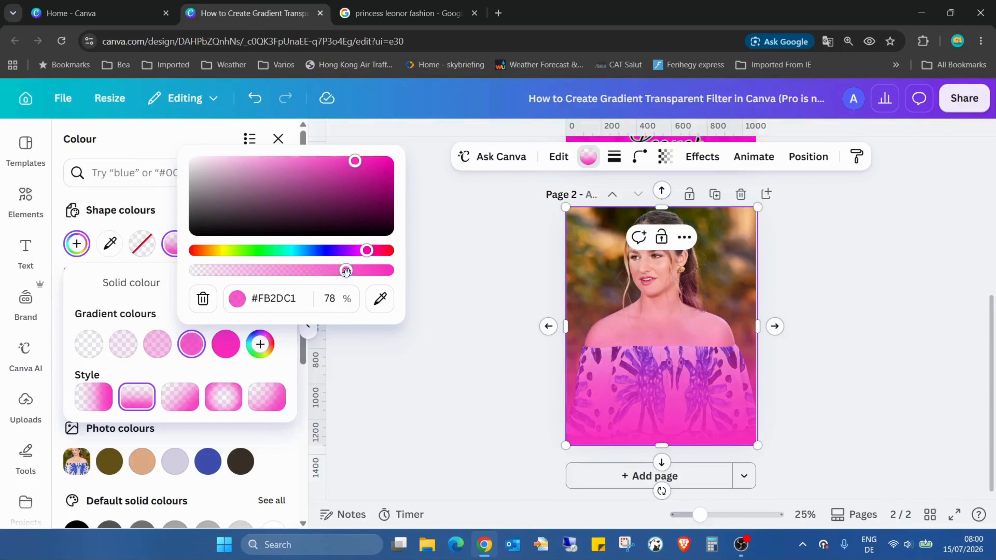
pyautogui.click(287, 356)
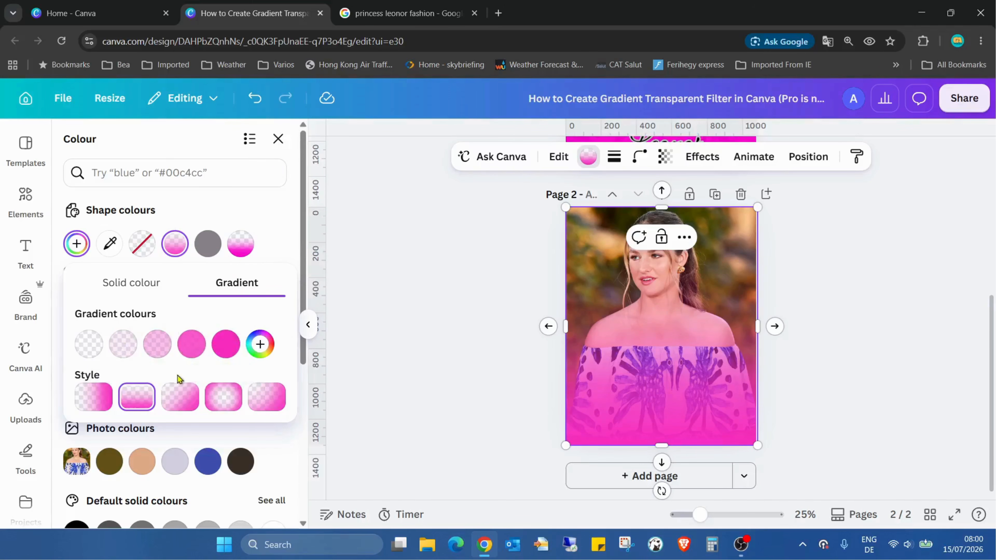
# - Compare the horizontal, diagonal, radial and corner gradient styles over the photo and return to the top-to-bottom style
pyautogui.click(94, 407)
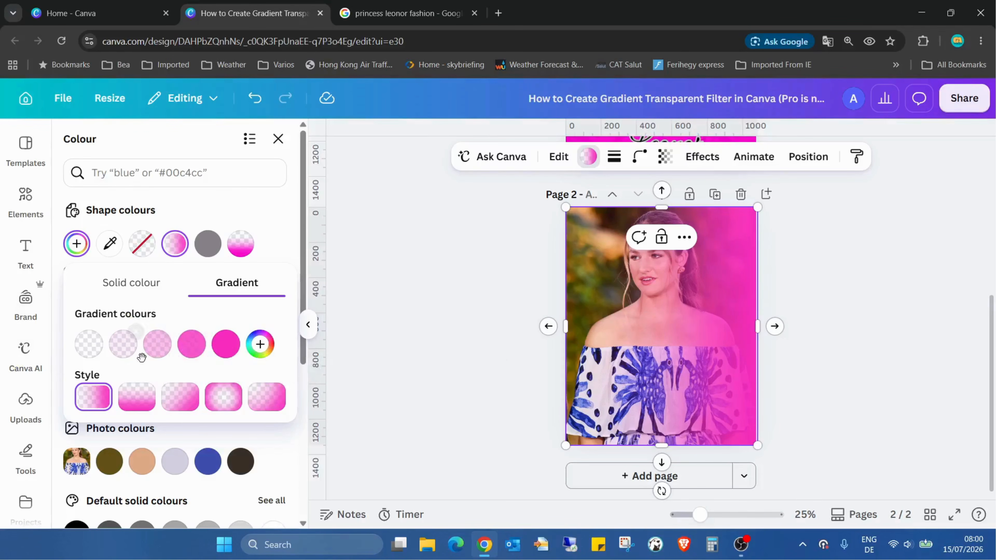
pyautogui.click(138, 397)
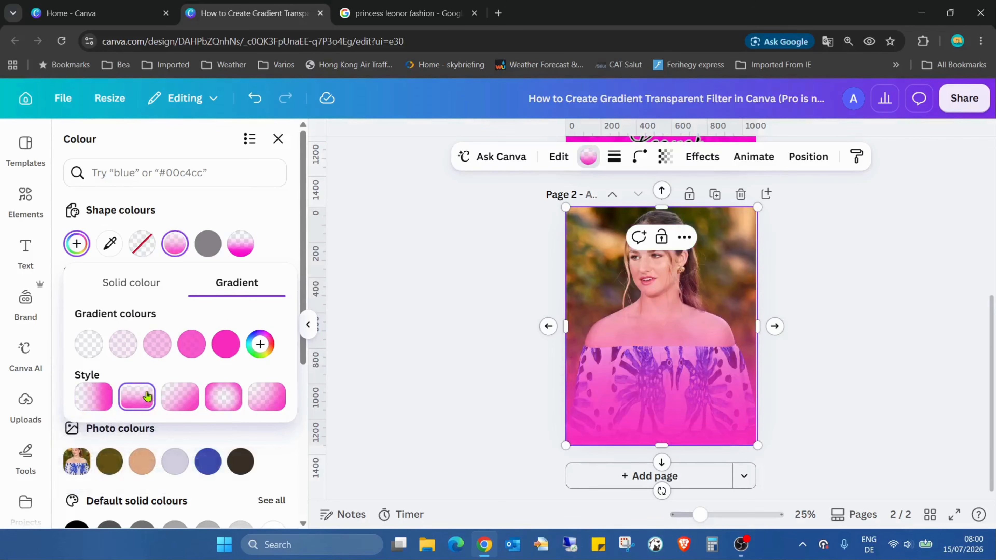
pyautogui.click(181, 396)
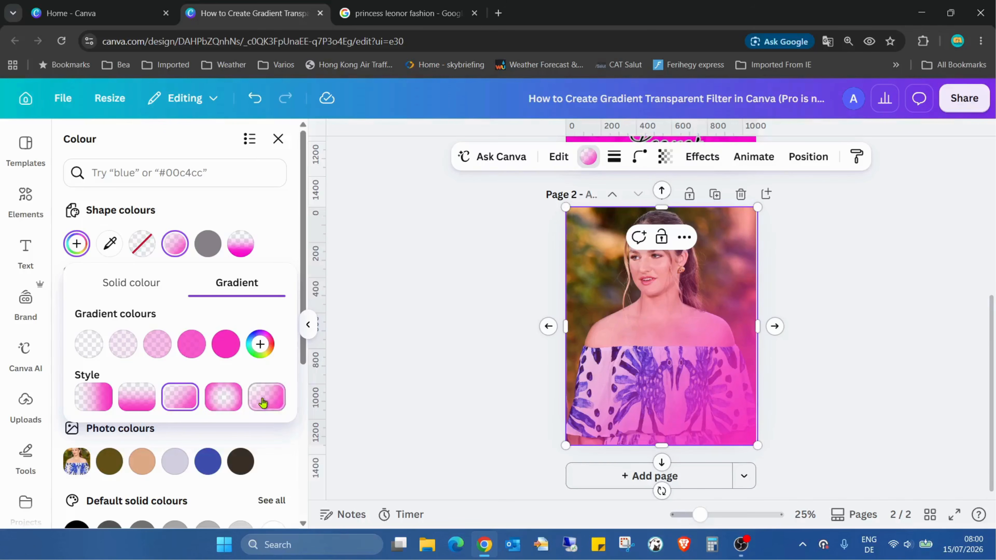
pyautogui.click(228, 399)
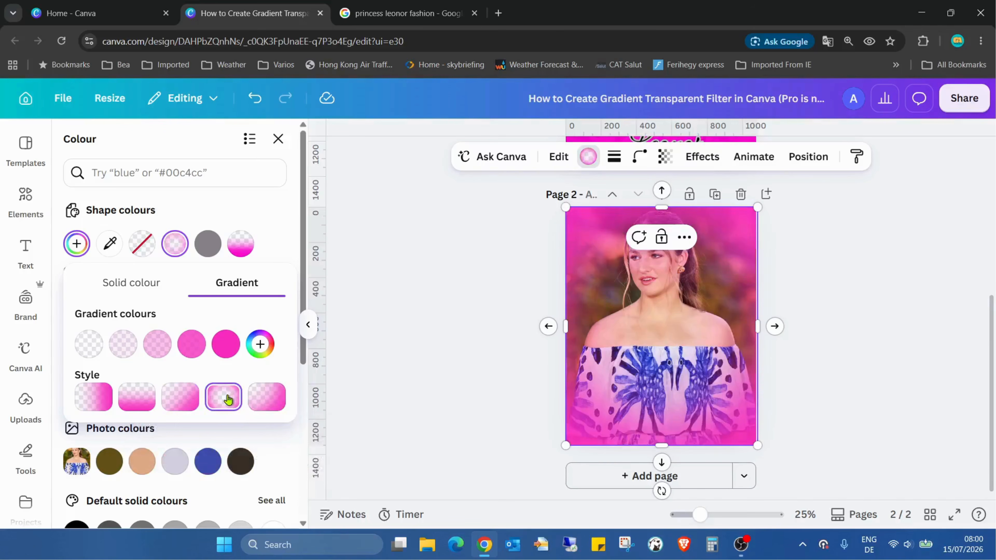
pyautogui.click(262, 396)
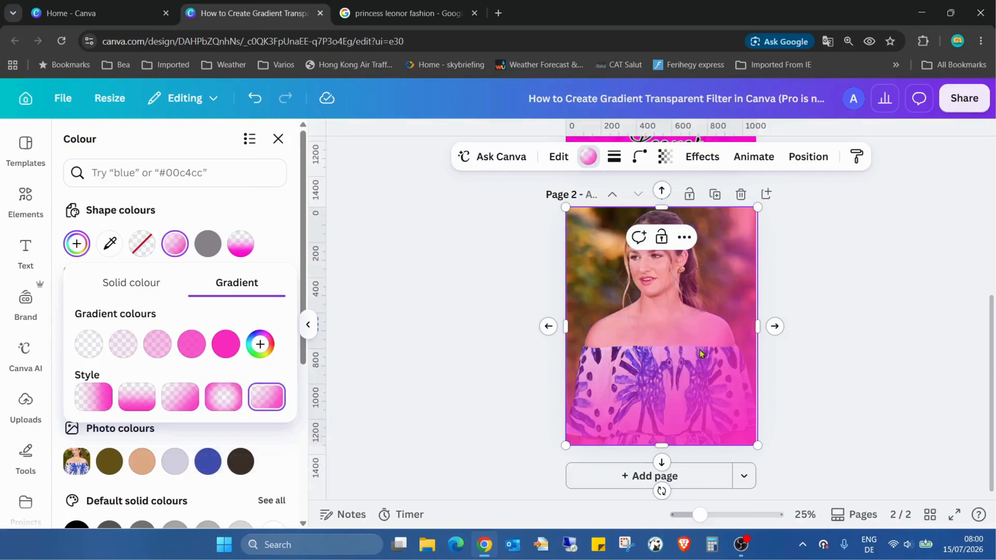
pyautogui.click(211, 400)
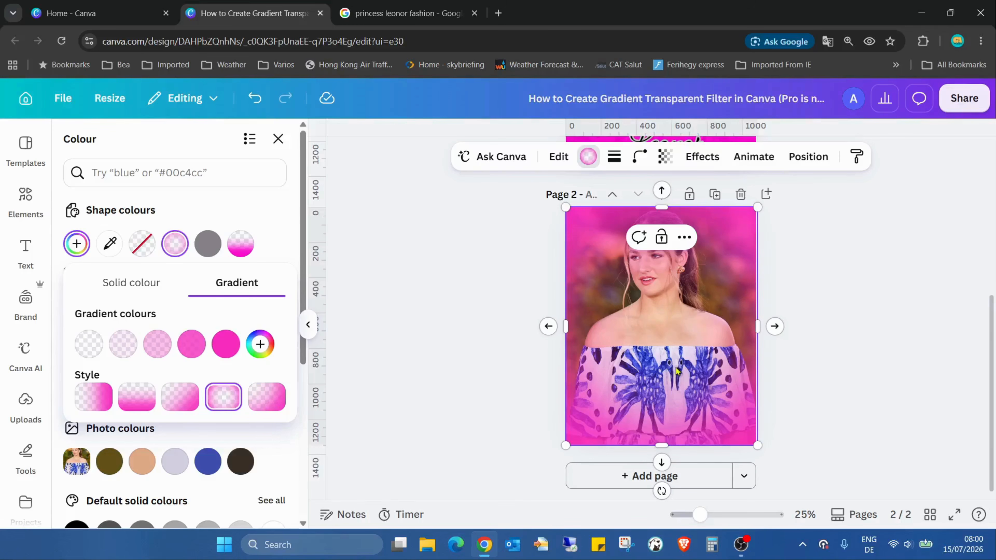
pyautogui.click(132, 398)
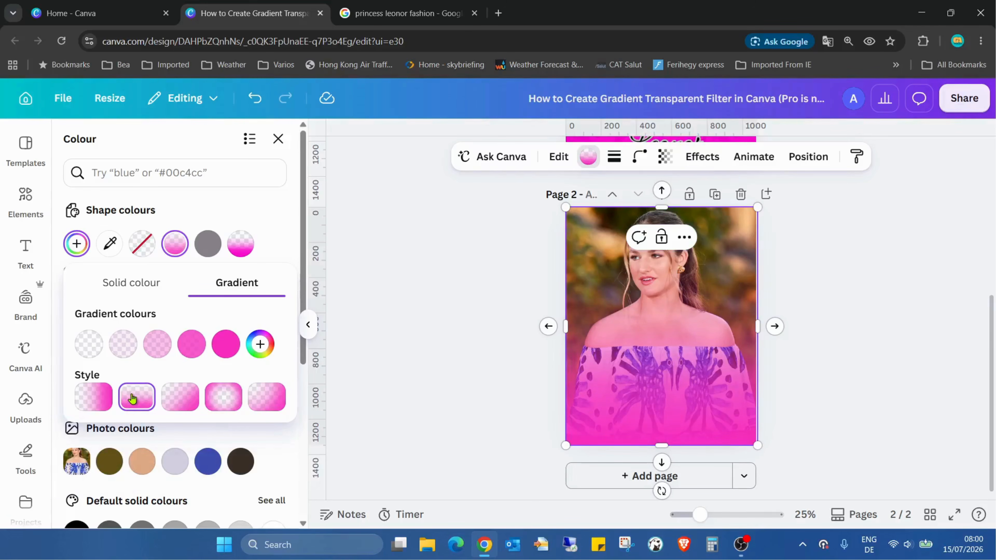
# - Close the colour settings, deselect the rectangle and view page 2 in full screen
pyautogui.press('Escape')
pyautogui.click(909, 356)
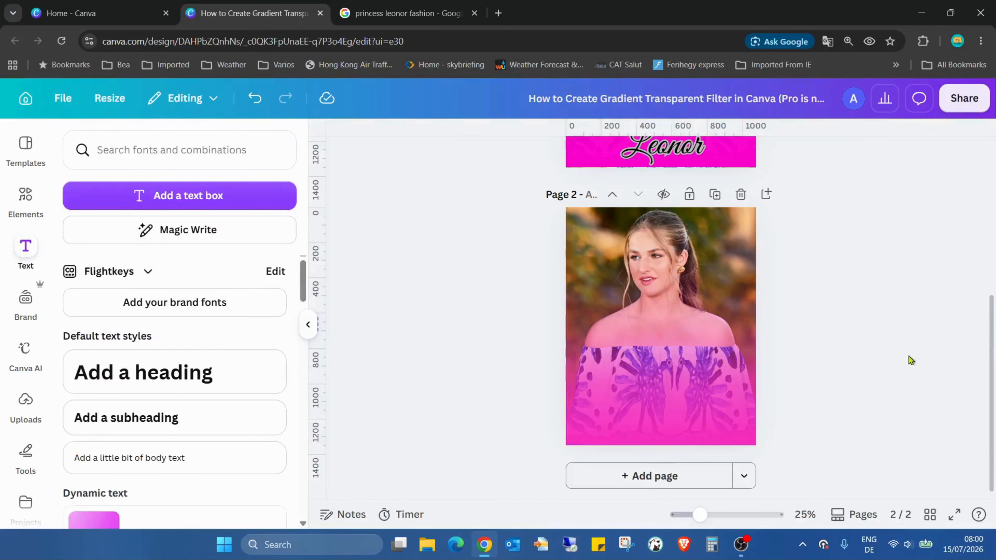
pyautogui.click(953, 513)
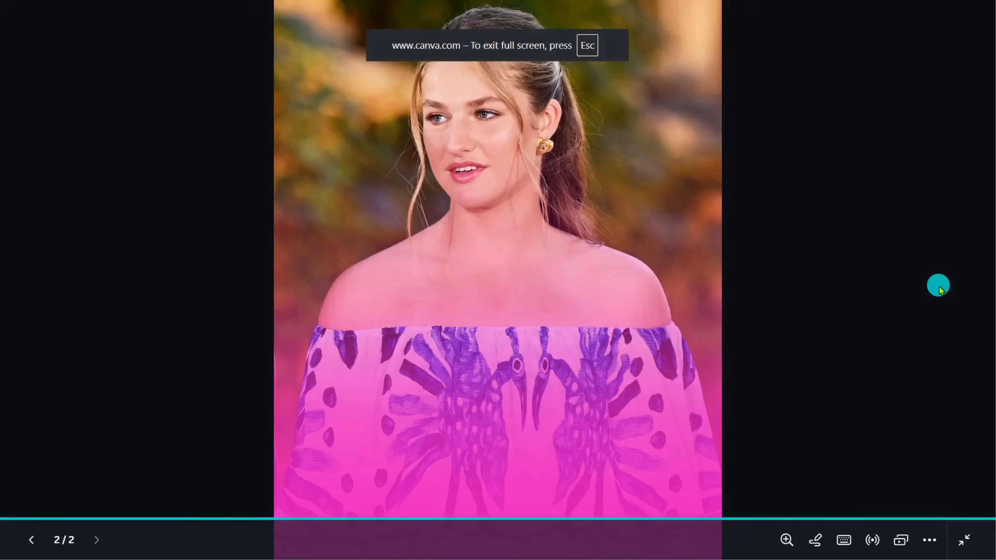